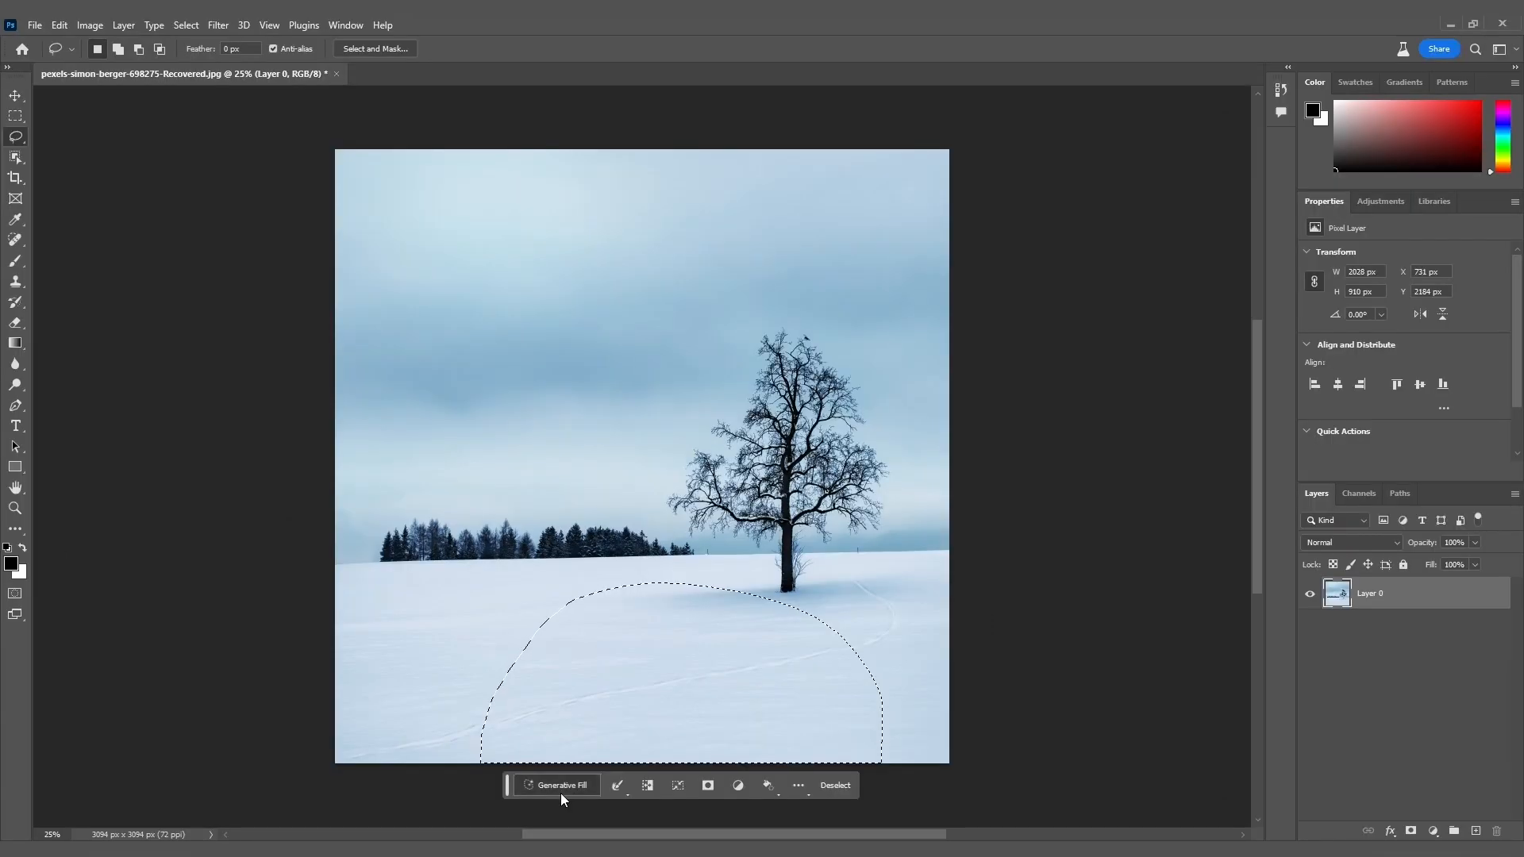
- Accept the generative AI terms and generate a 'frozen lake' fill in the snowfield selection
left_click(561, 793)
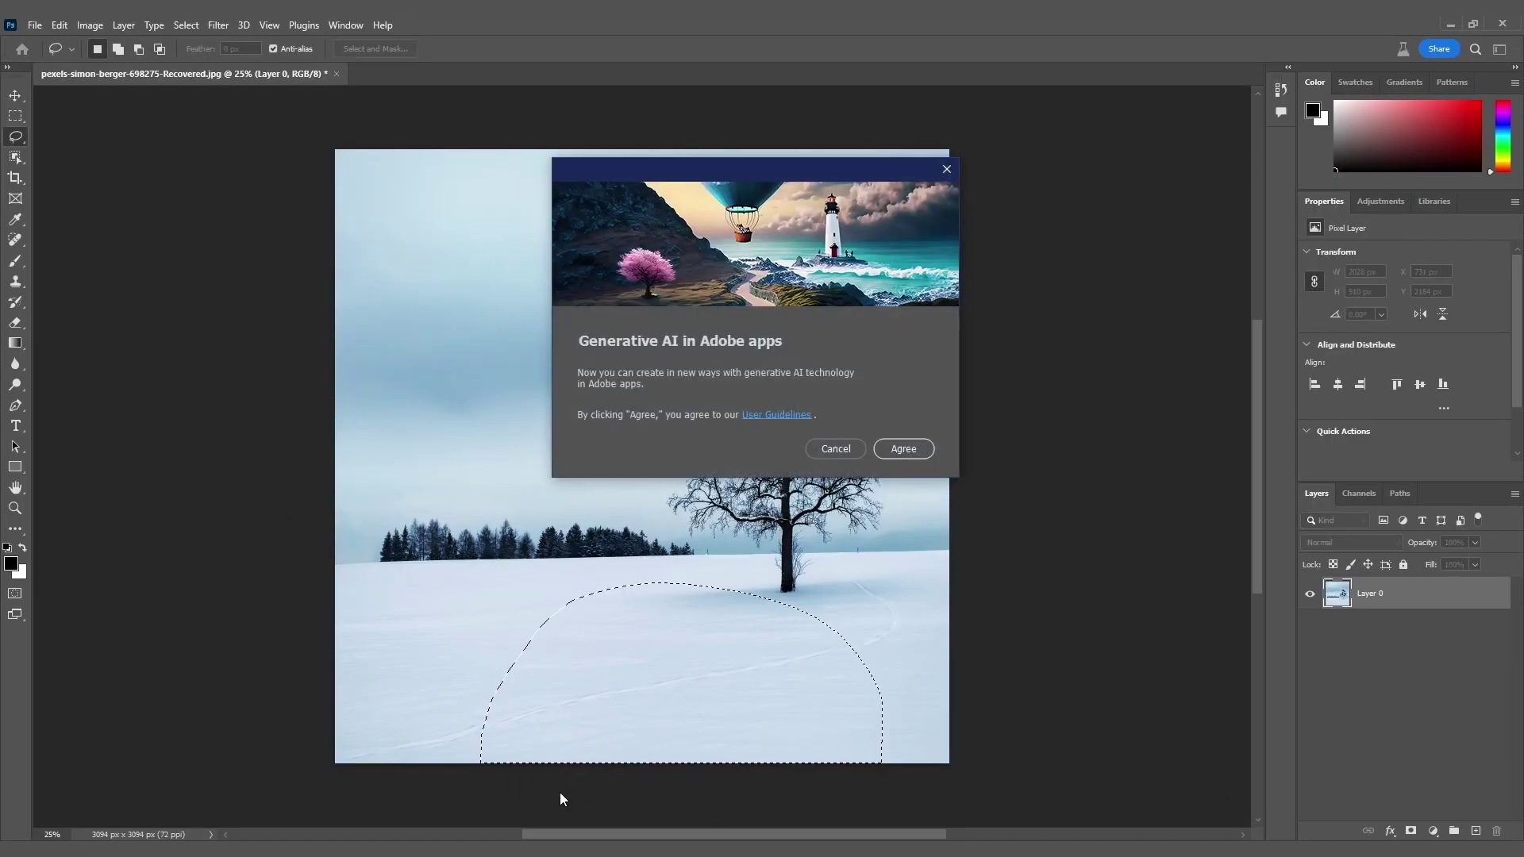
left_click(906, 449)
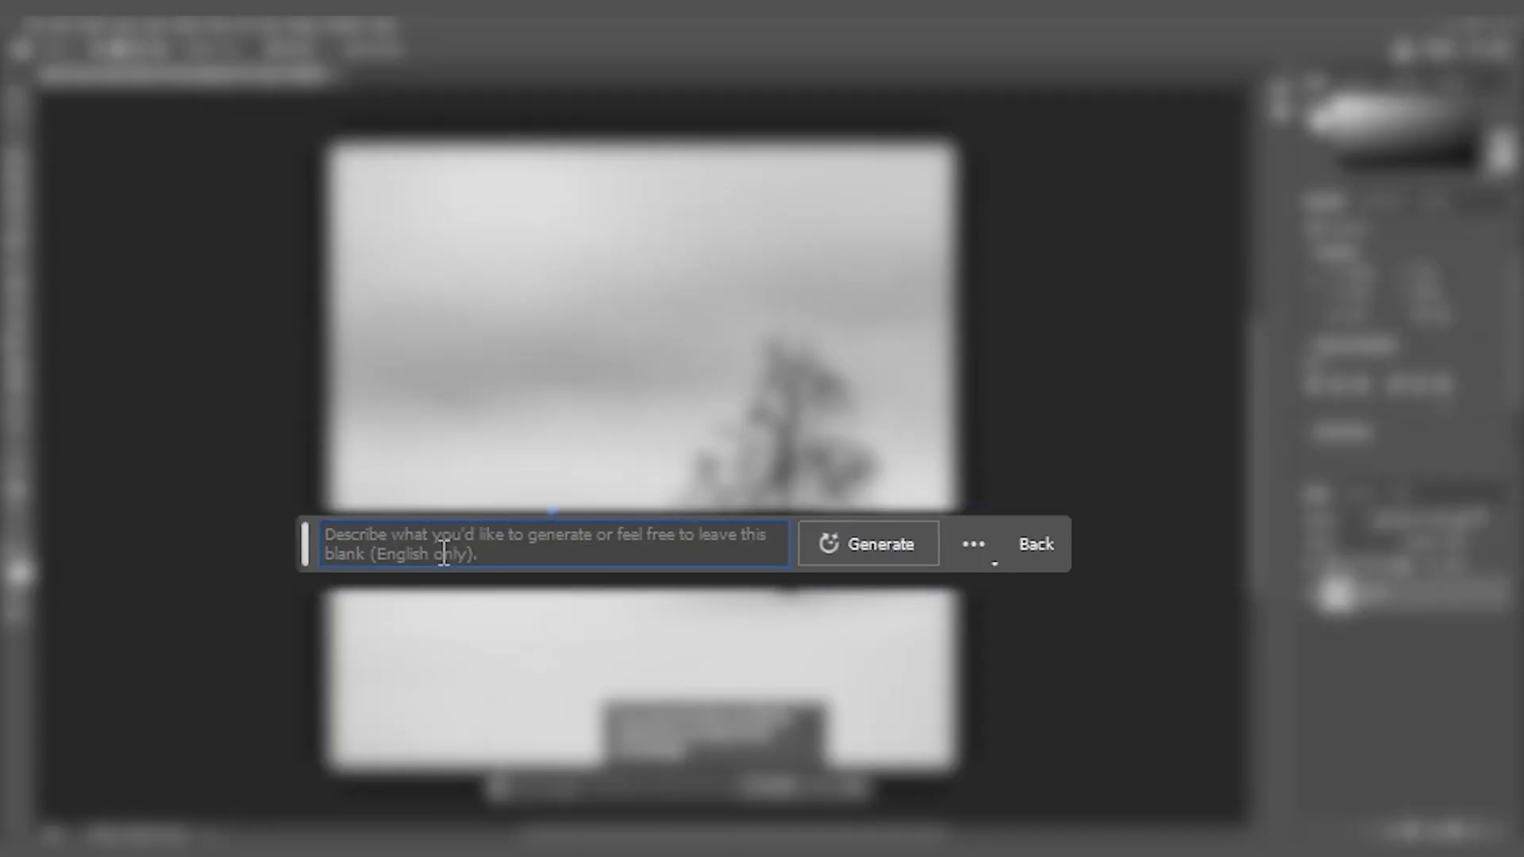
type("fro")
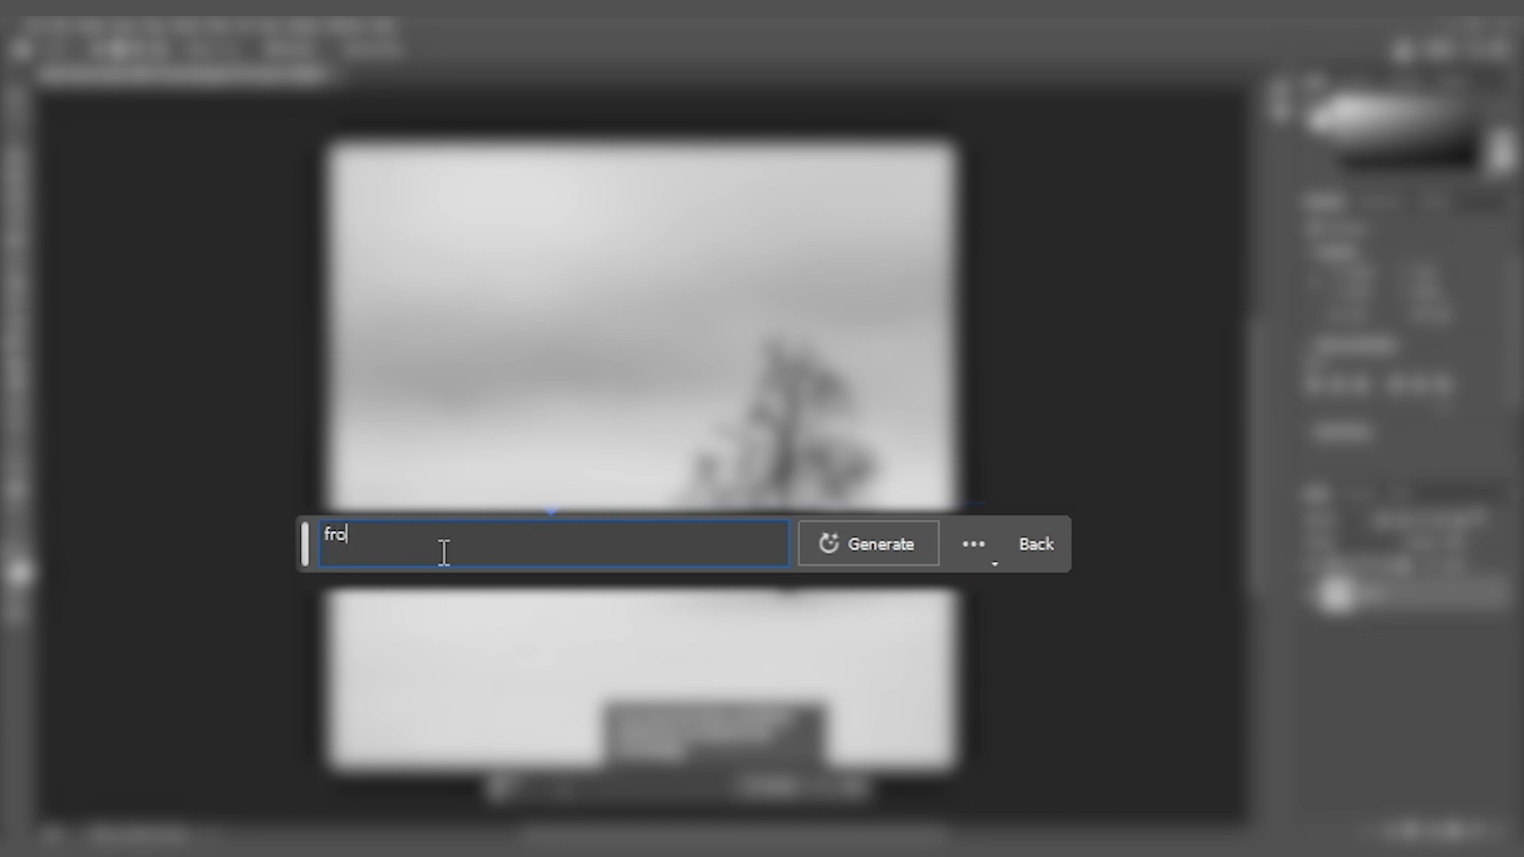
type("zen lake")
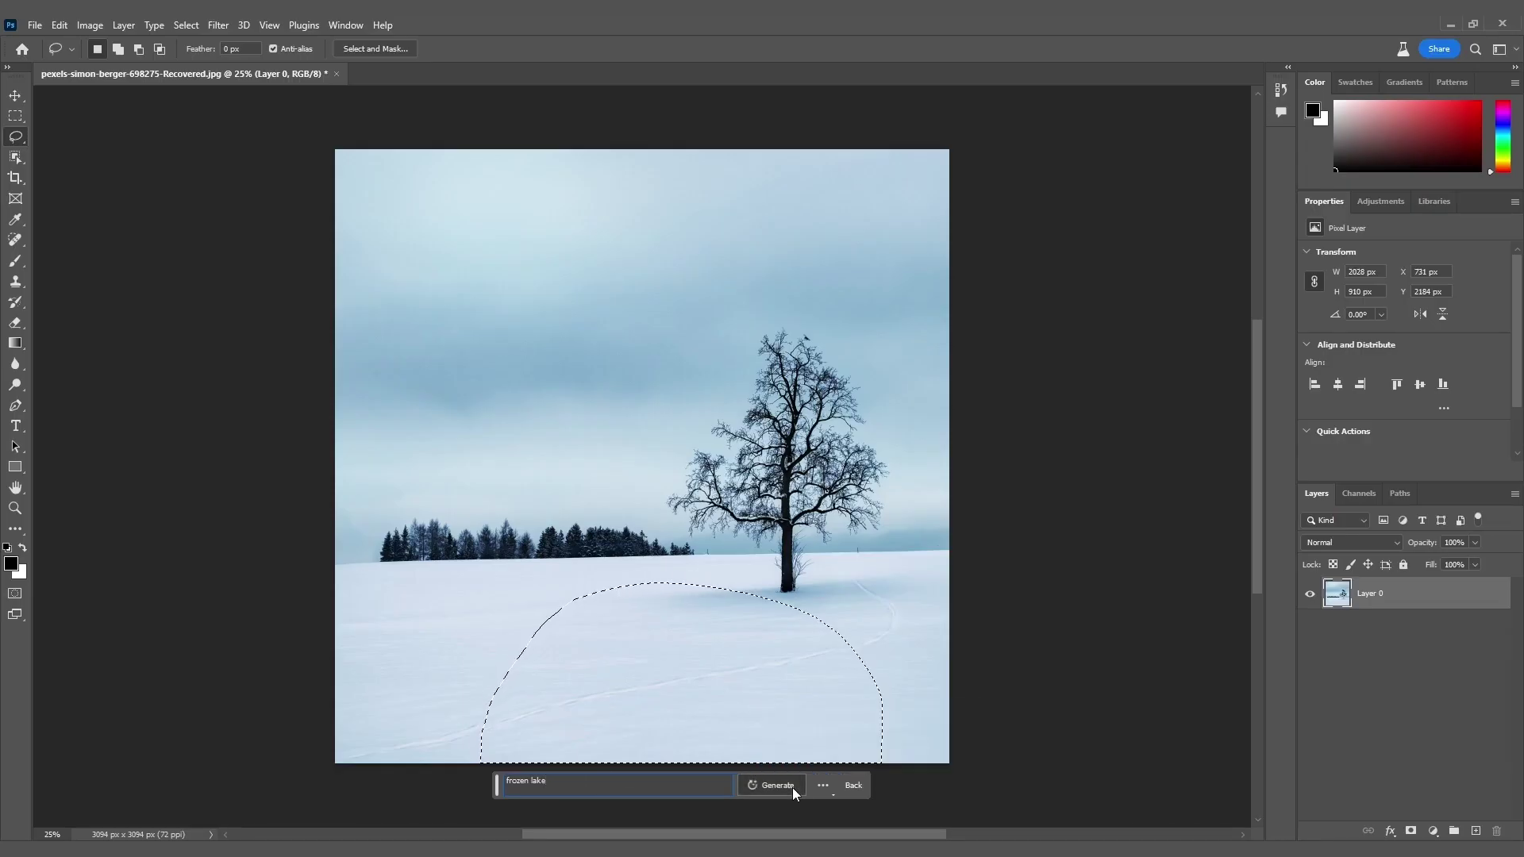
left_click(774, 785)
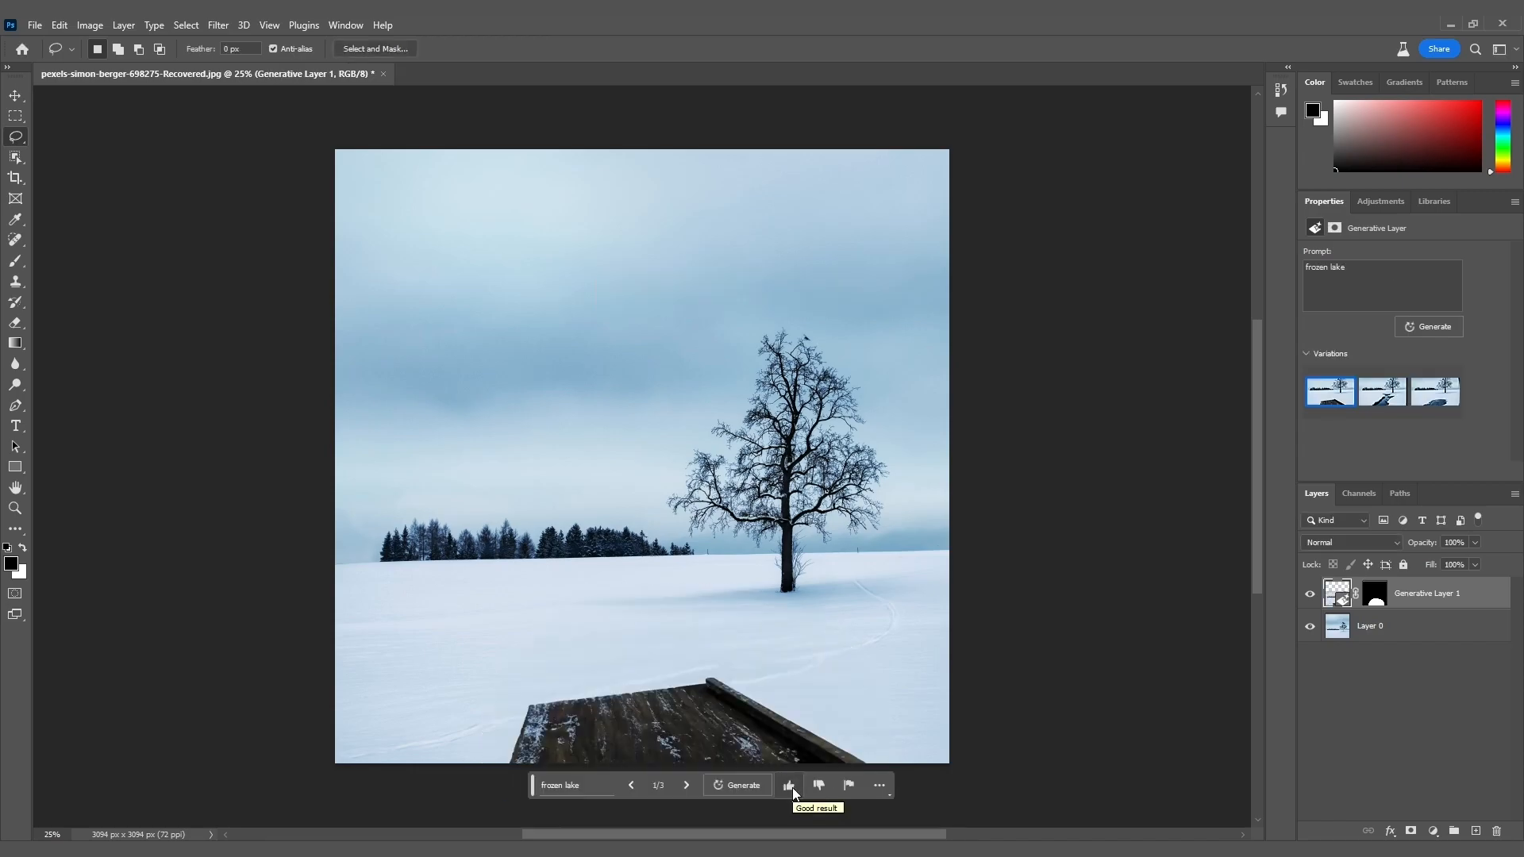
- Choose the second variation, a dark icy creek winding through the snow
left_click(1381, 391)
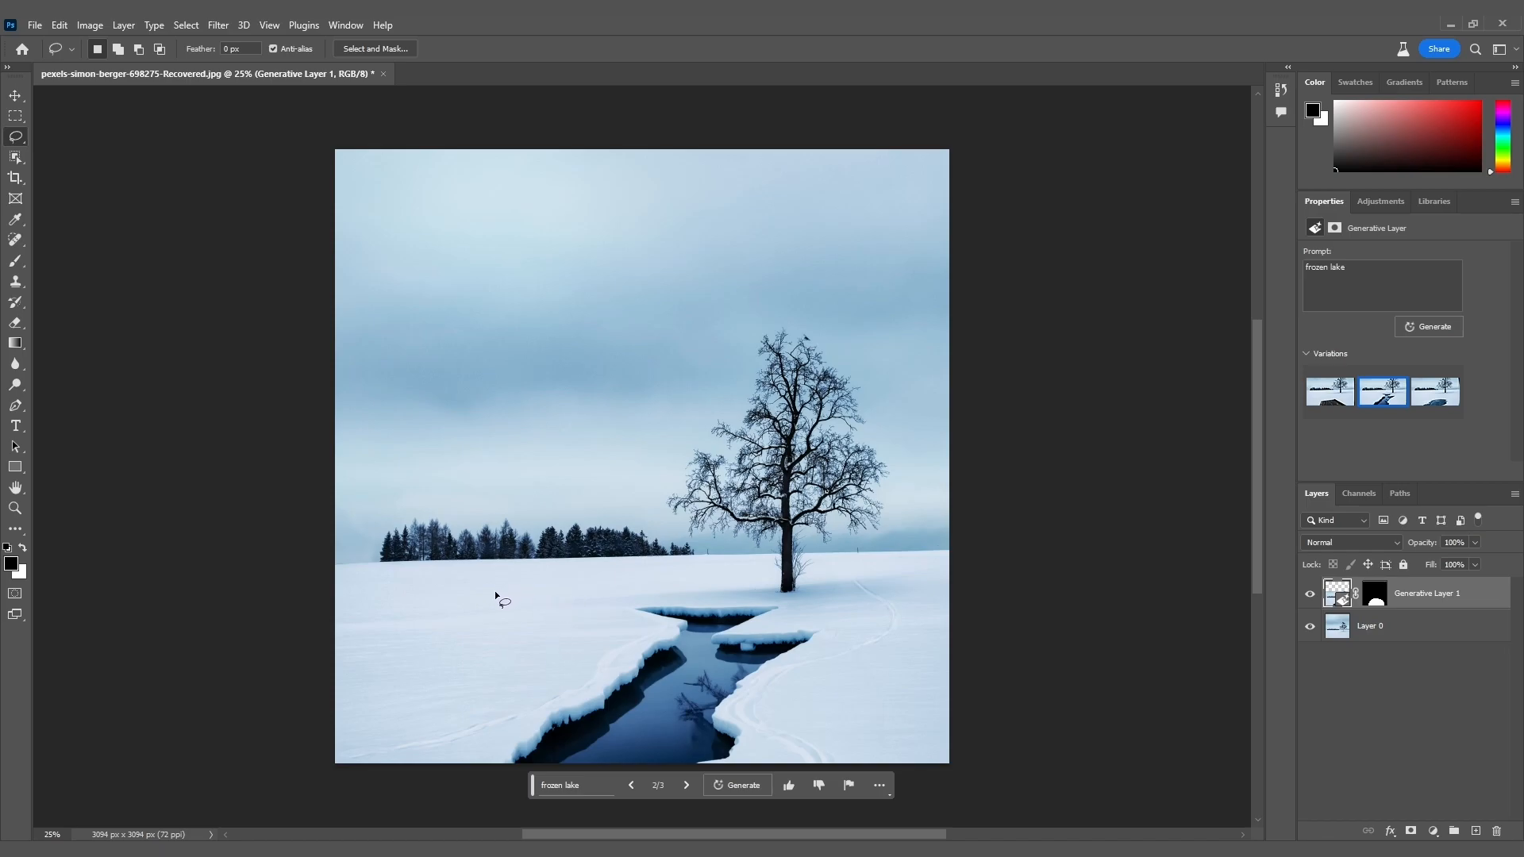
- Lasso snow left of the lake and generate a 'traditional eskimo igloo' there
left_click_drag(573, 617, 413, 579)
left_click_drag(573, 615, 572, 617)
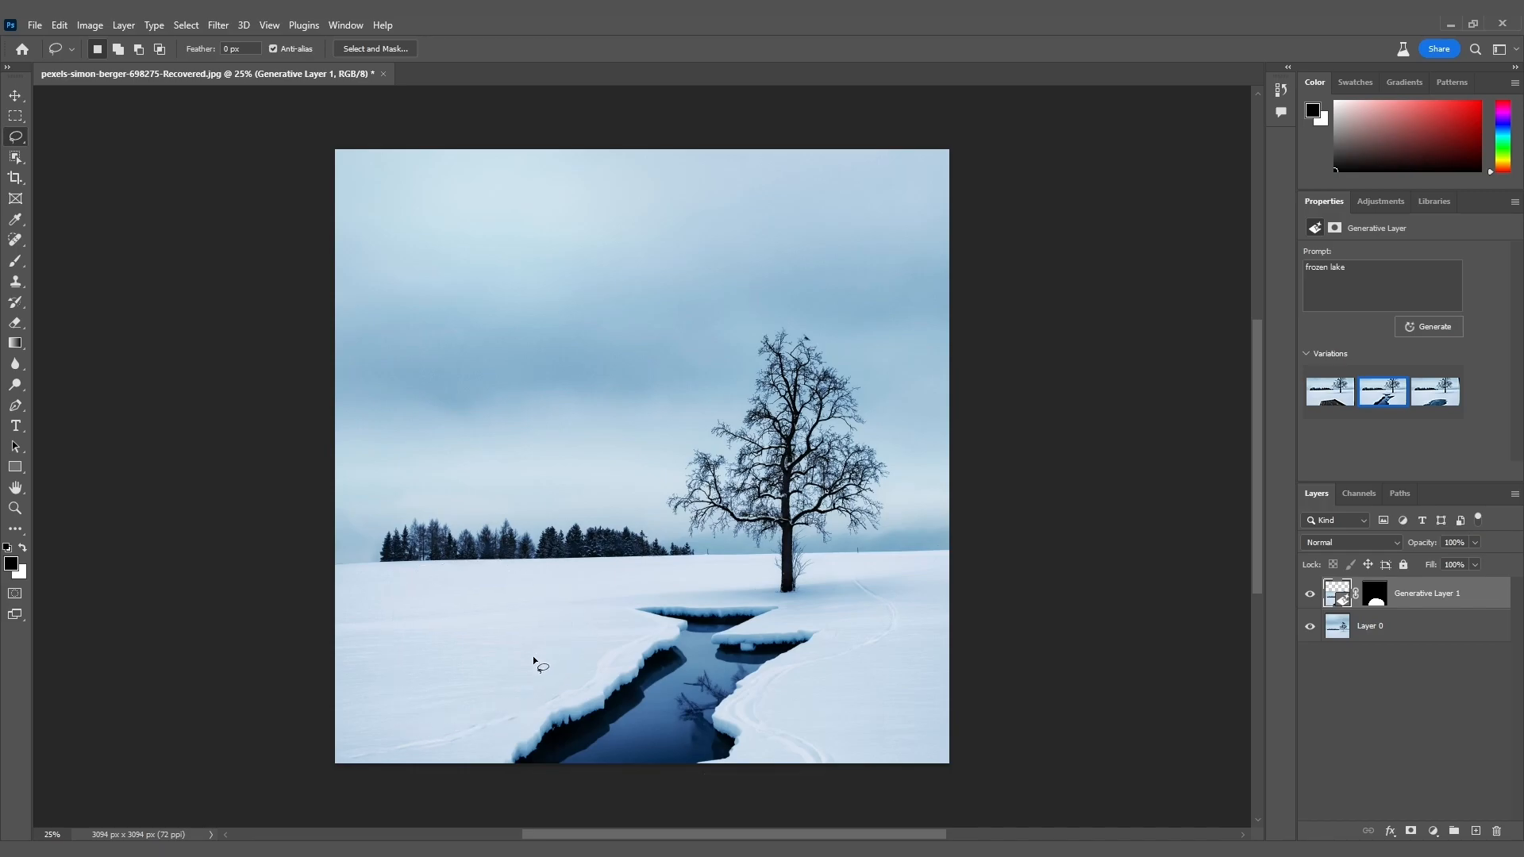
left_click(356, 742)
type("traditional eskimo")
left_click(580, 743)
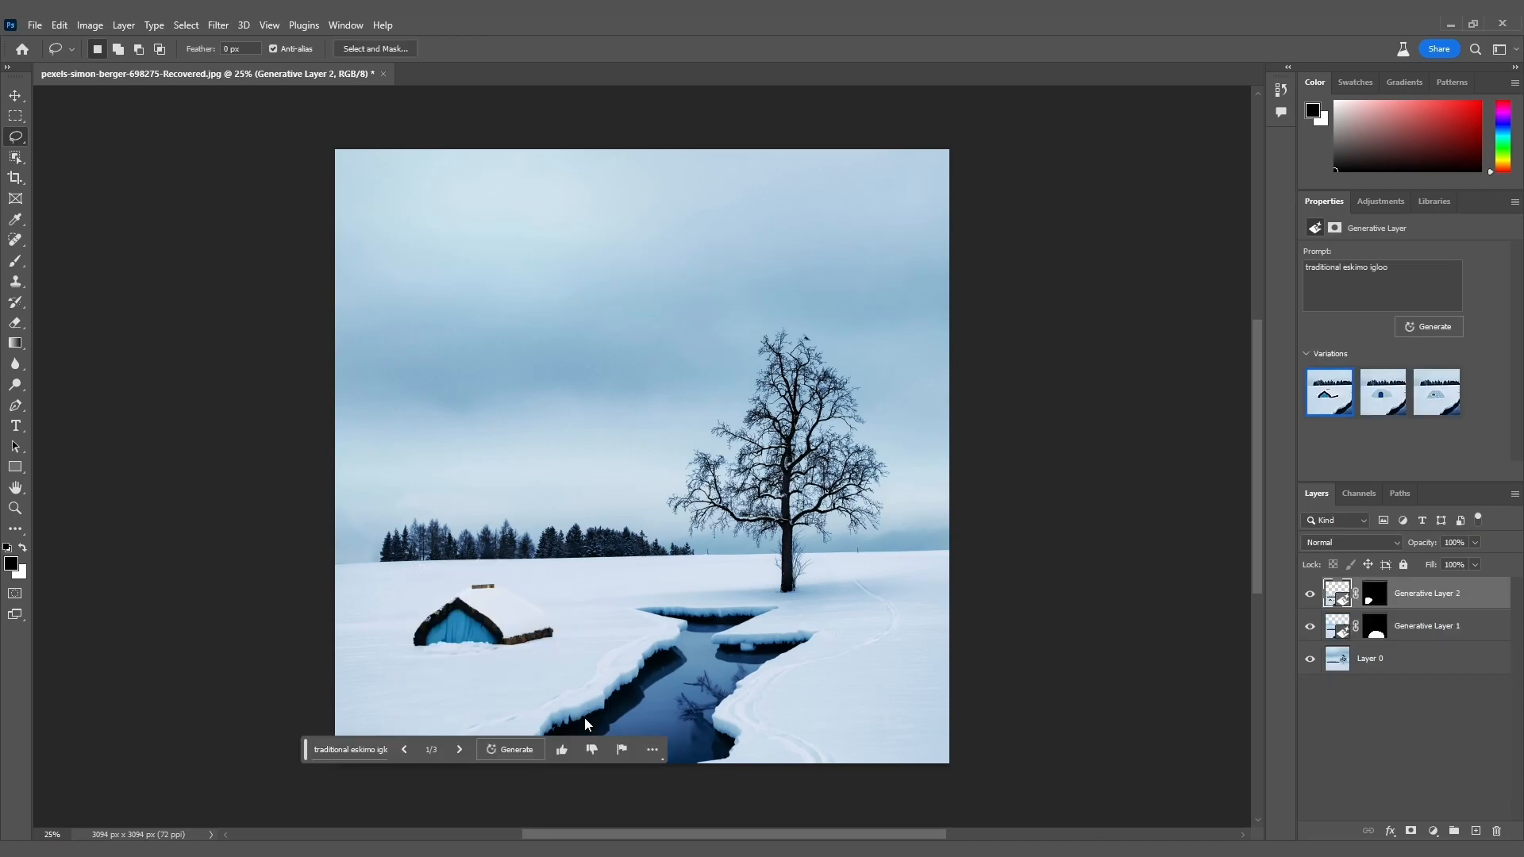
- Compare the igloo variations and keep the first, the snow-covered hut
left_click(1387, 393)
left_click(1426, 402)
mouse_move(1330, 393)
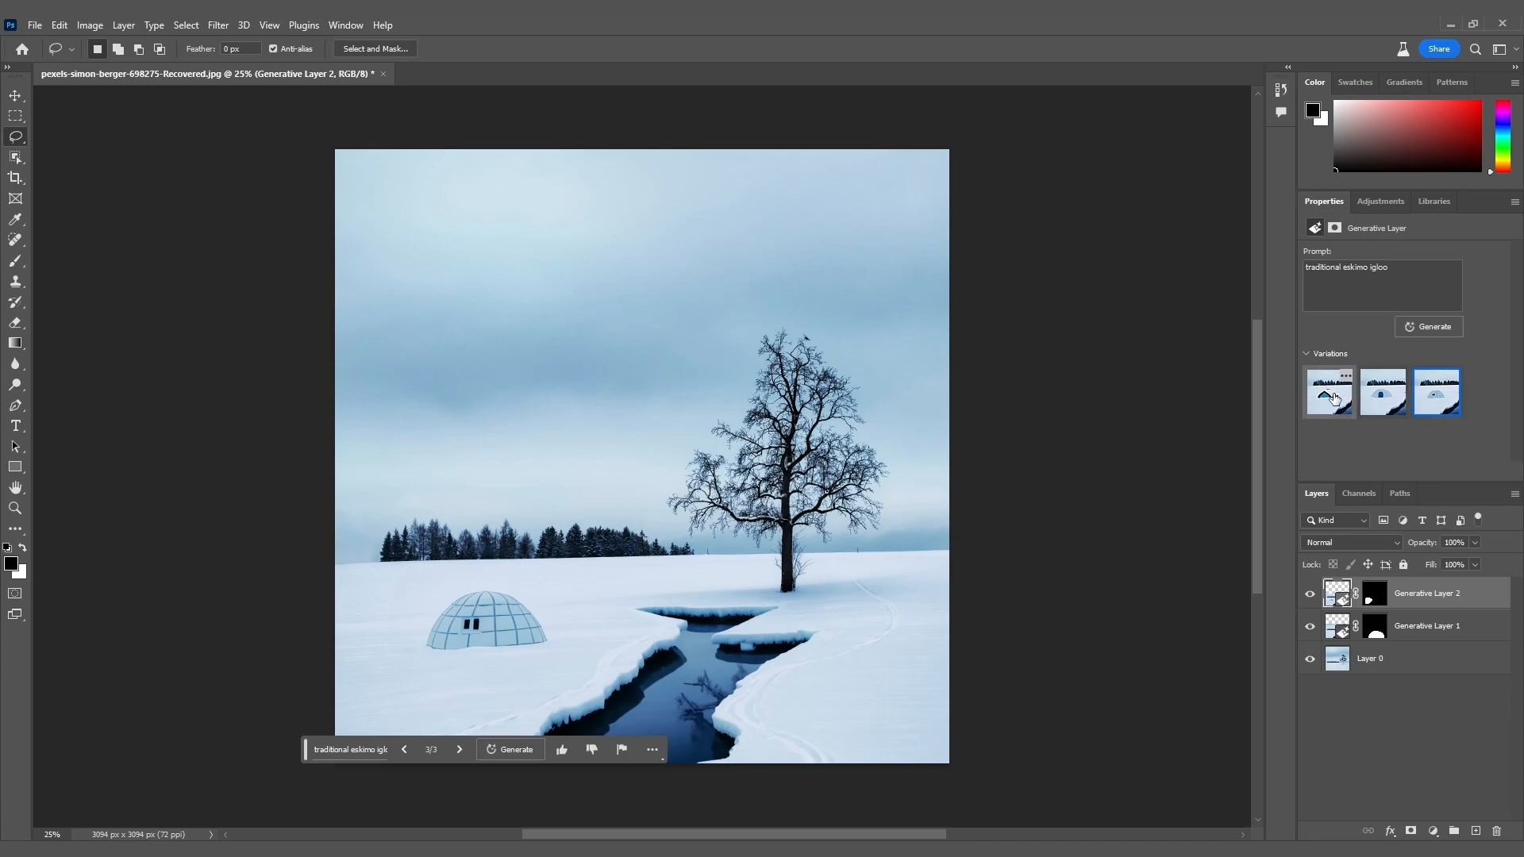
left_click(1334, 396)
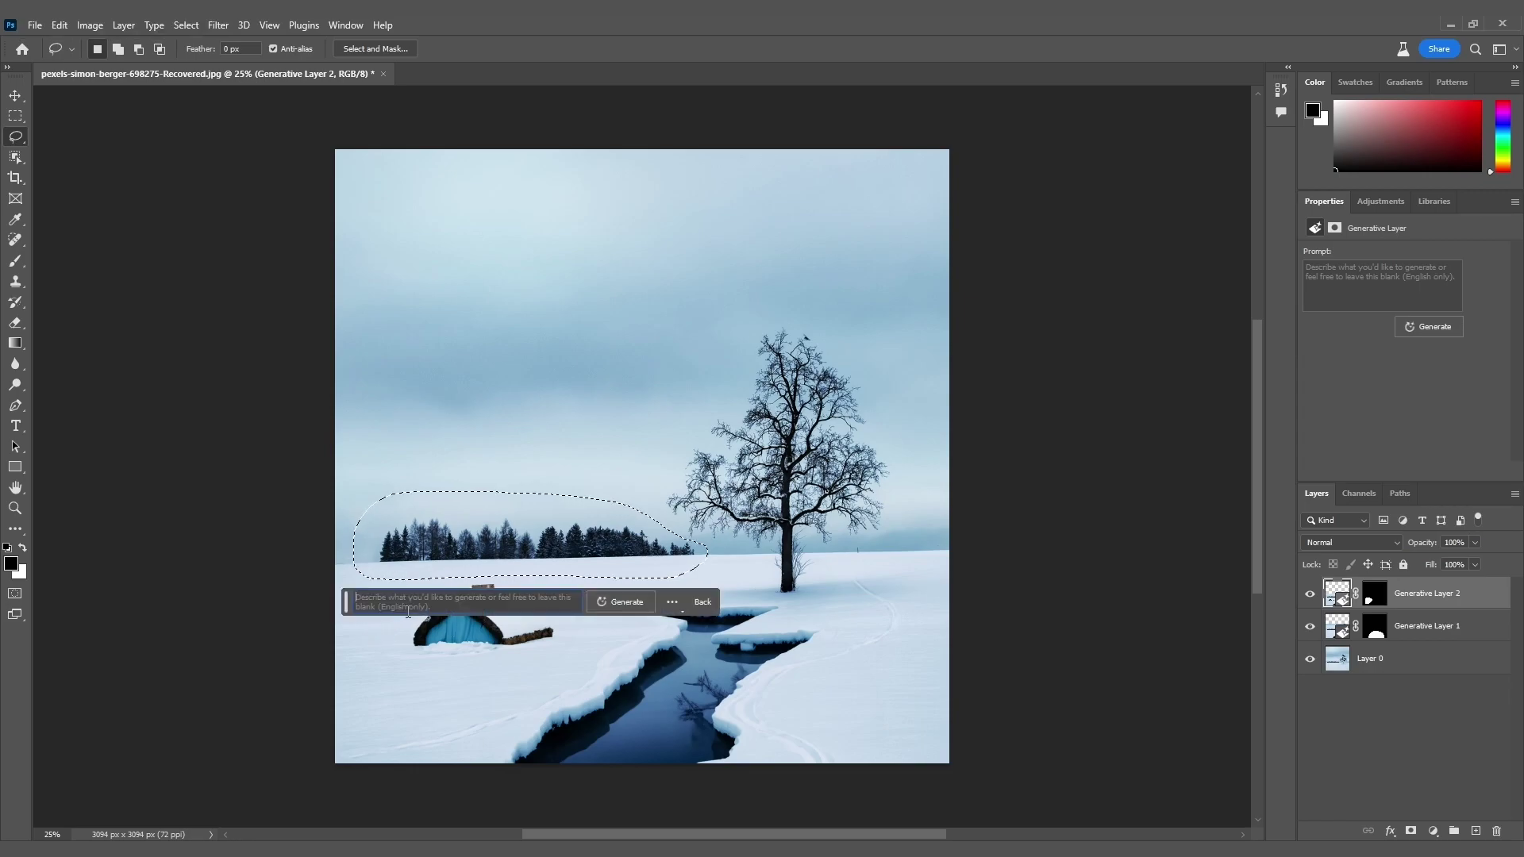
- Generate a prompt-free treeline fill and settle on the second variation, a distant row of trees
left_click(647, 600)
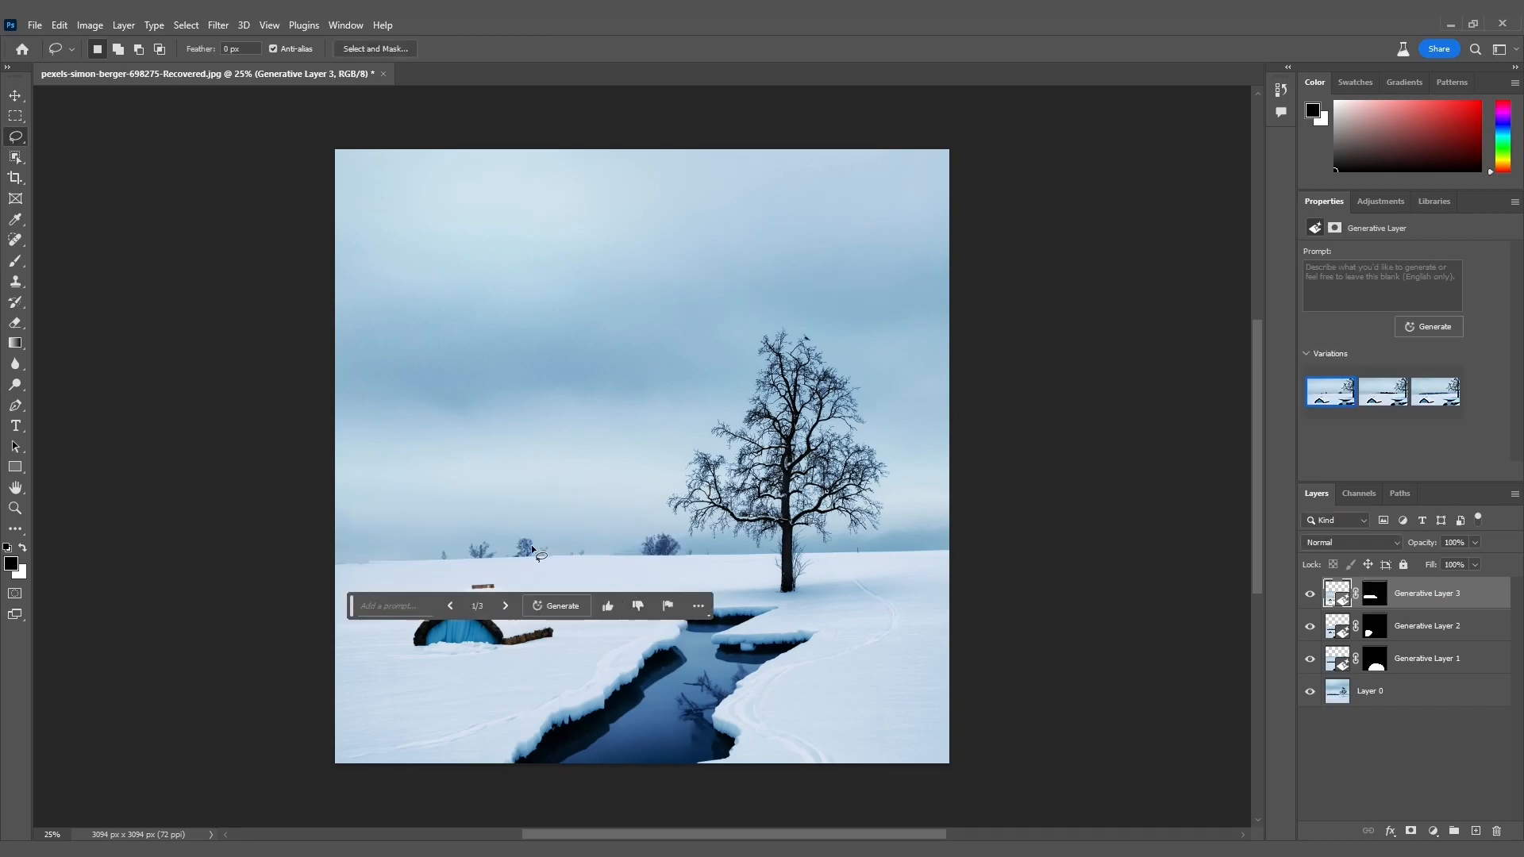
left_click(1381, 392)
left_click(1433, 396)
left_click(1383, 392)
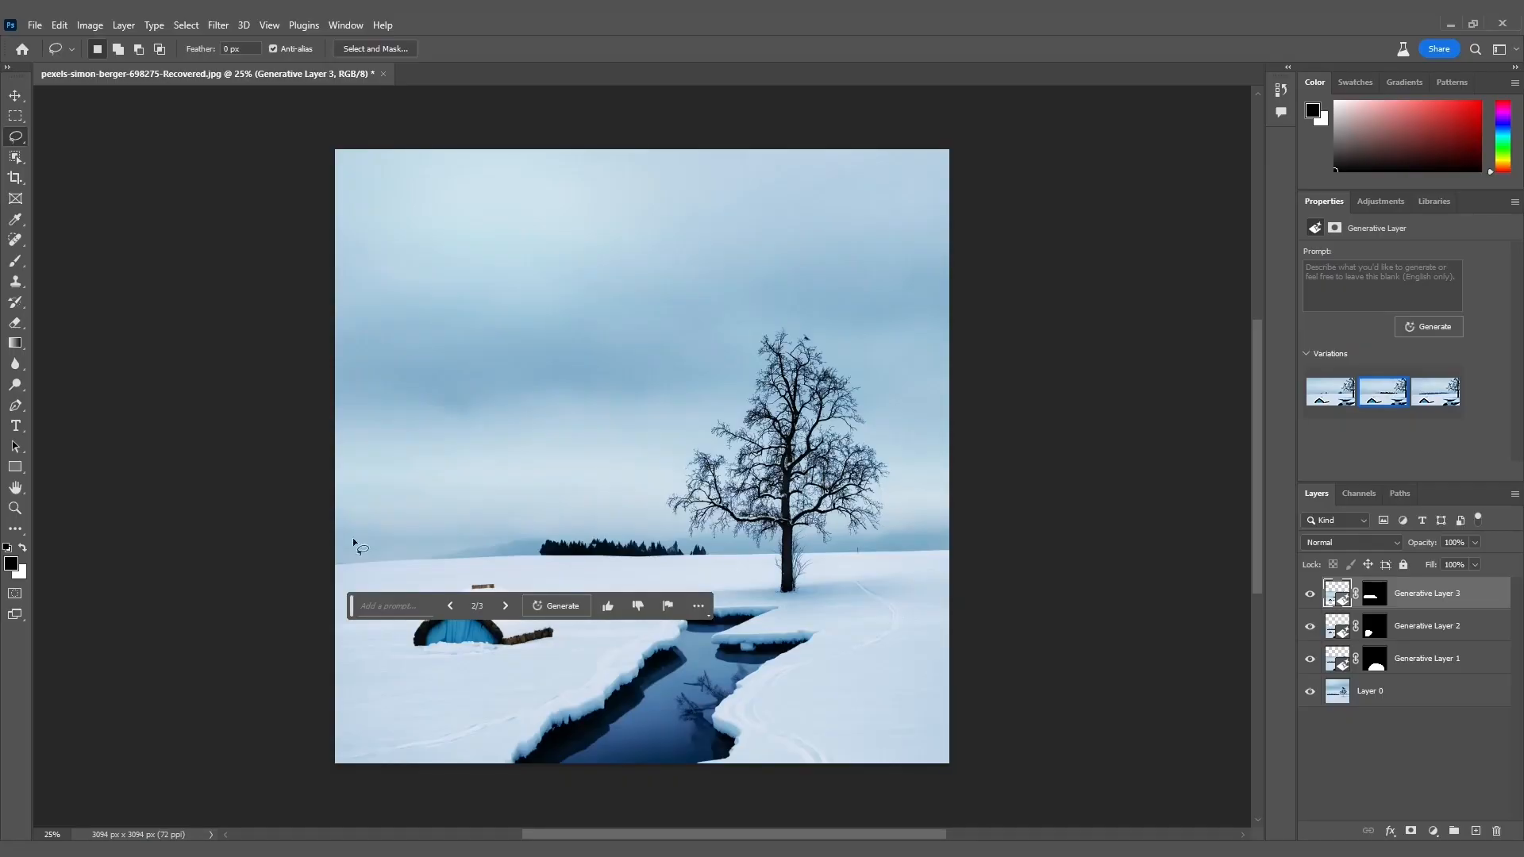
- Generate an 'ice mountain' in the sky left of the tree, keeping the second snowy-peak variation
left_click_drag(362, 563, 364, 563)
left_click(559, 606)
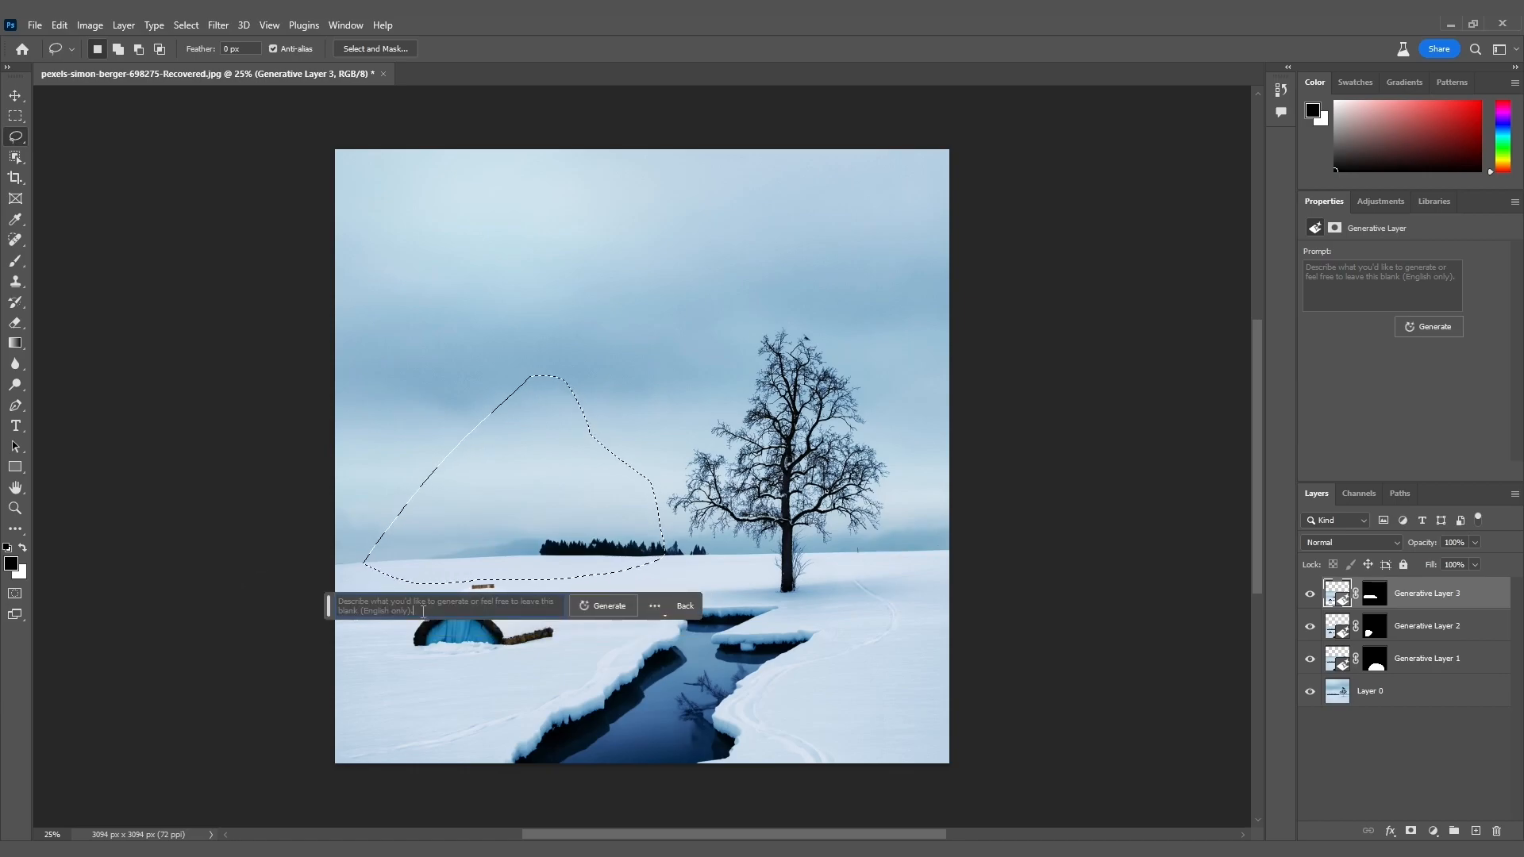
type("ice mountain")
left_click(604, 606)
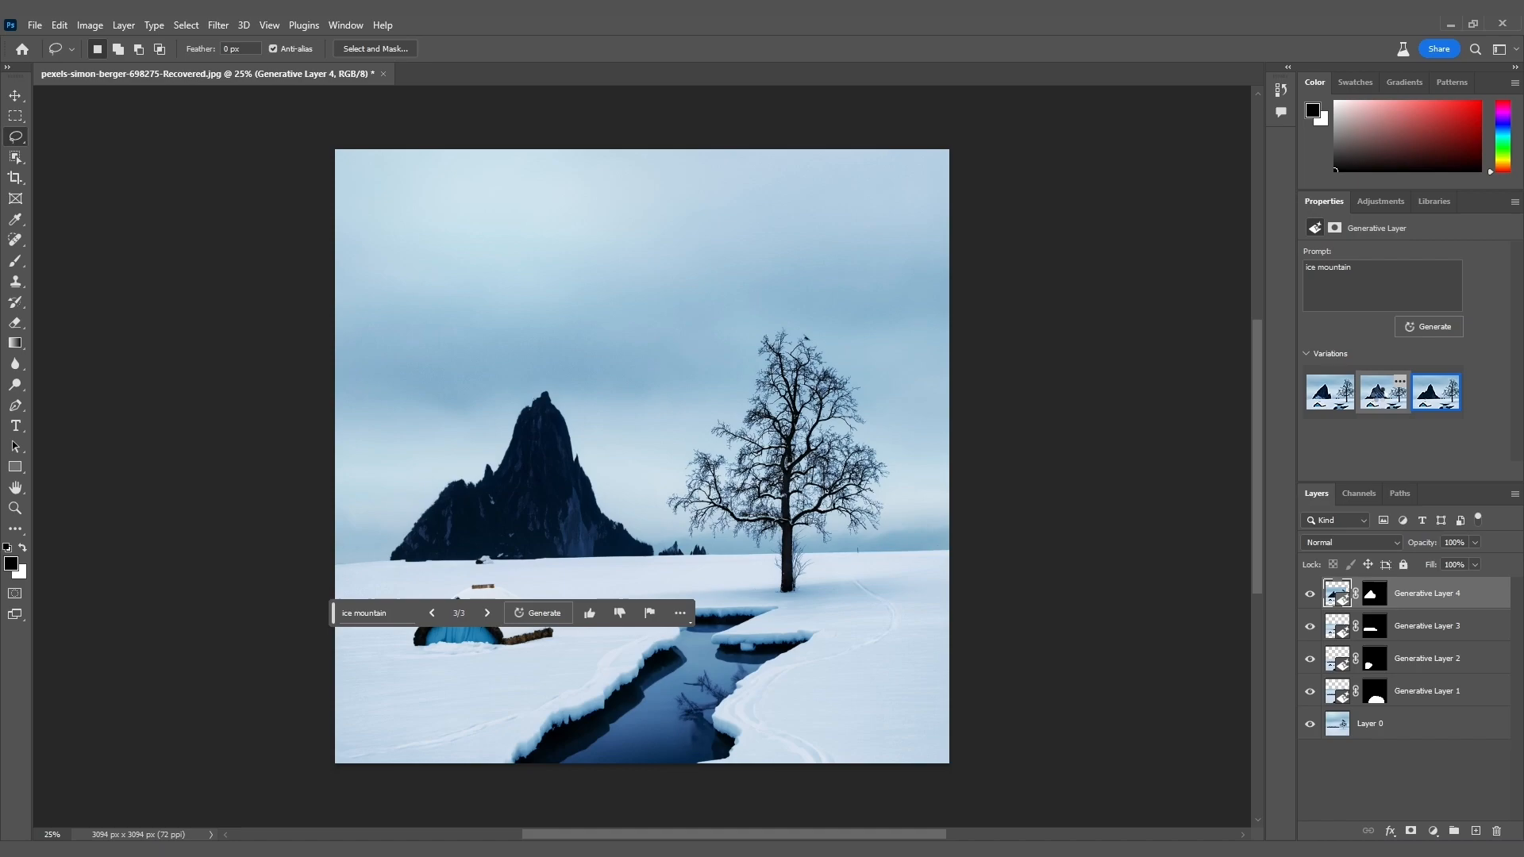
left_click(1382, 394)
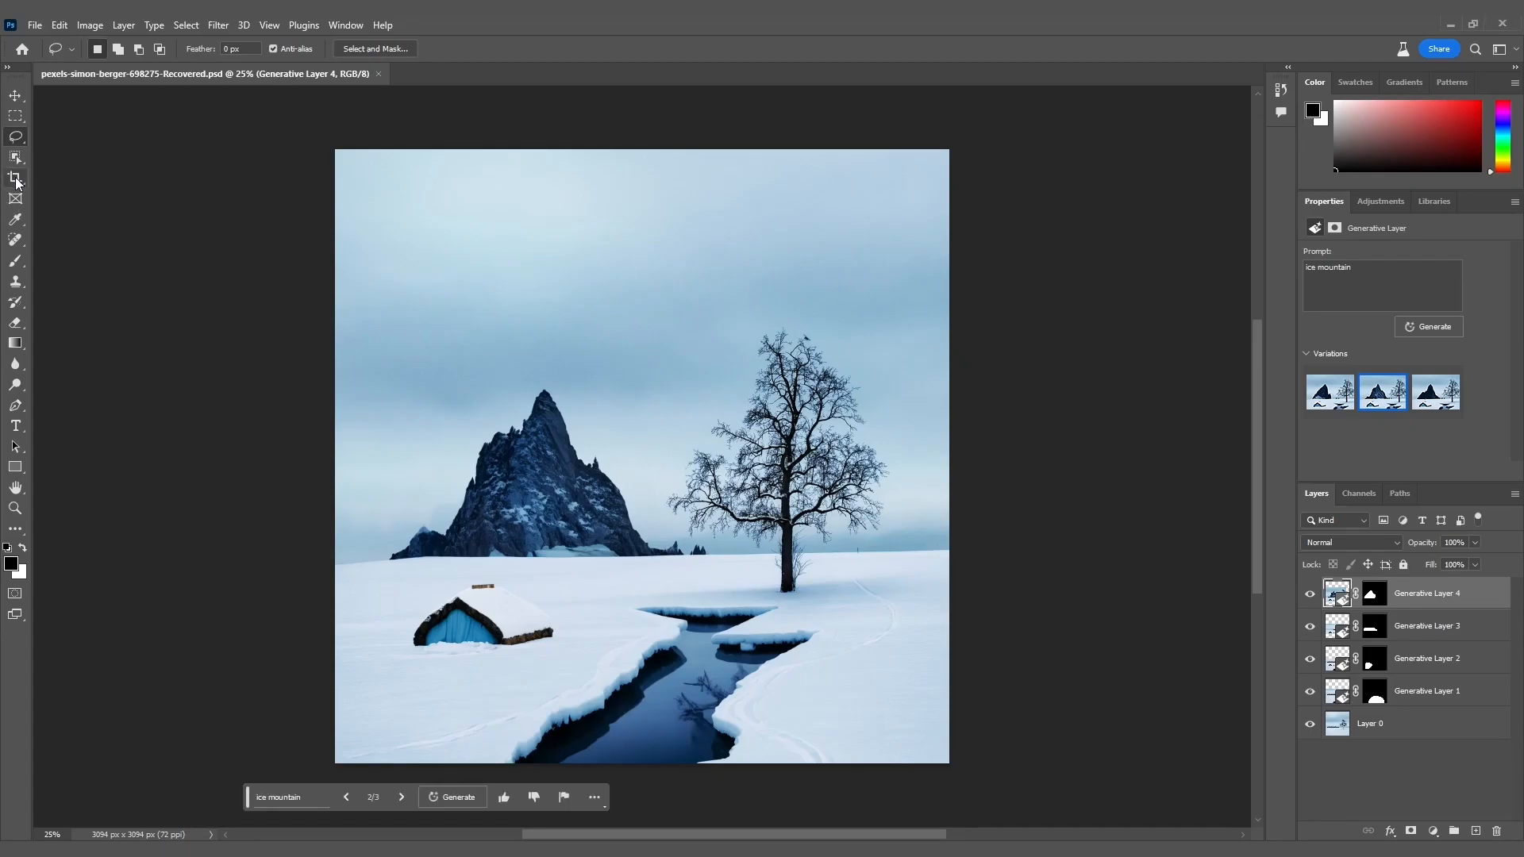
- Crop the canvas outward to the right into a 5049 px landscape
left_click(17, 180)
scroll(691, 468, "down", 1)
left_click_drag(702, 465, 879, 540)
left_click(831, 50)
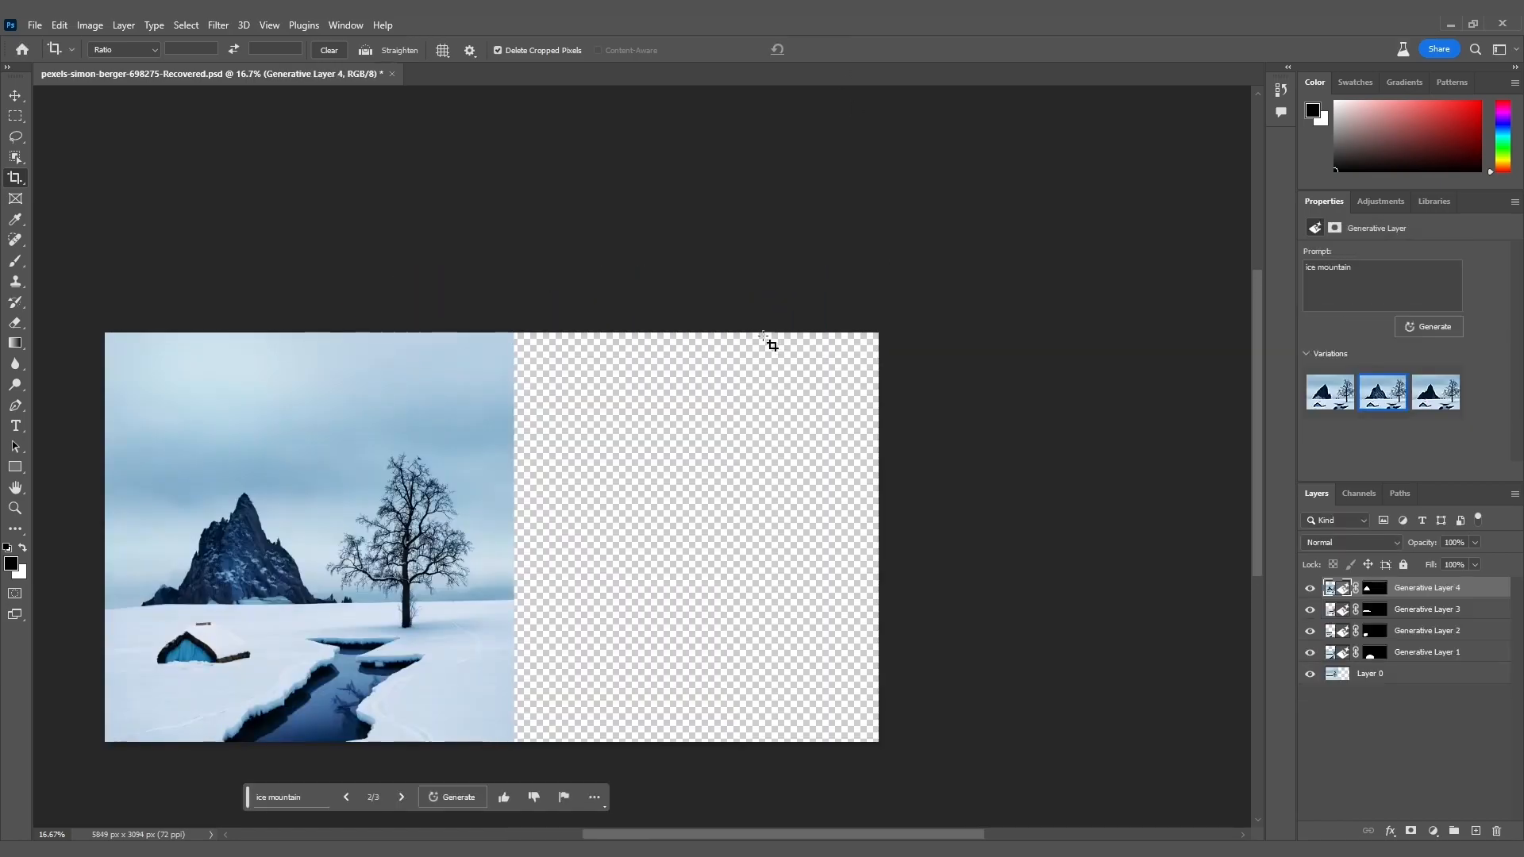
- Marquee the new transparent area and generate prompt-free landscape to fill it
left_click(16, 116)
left_click_drag(506, 333, 883, 745)
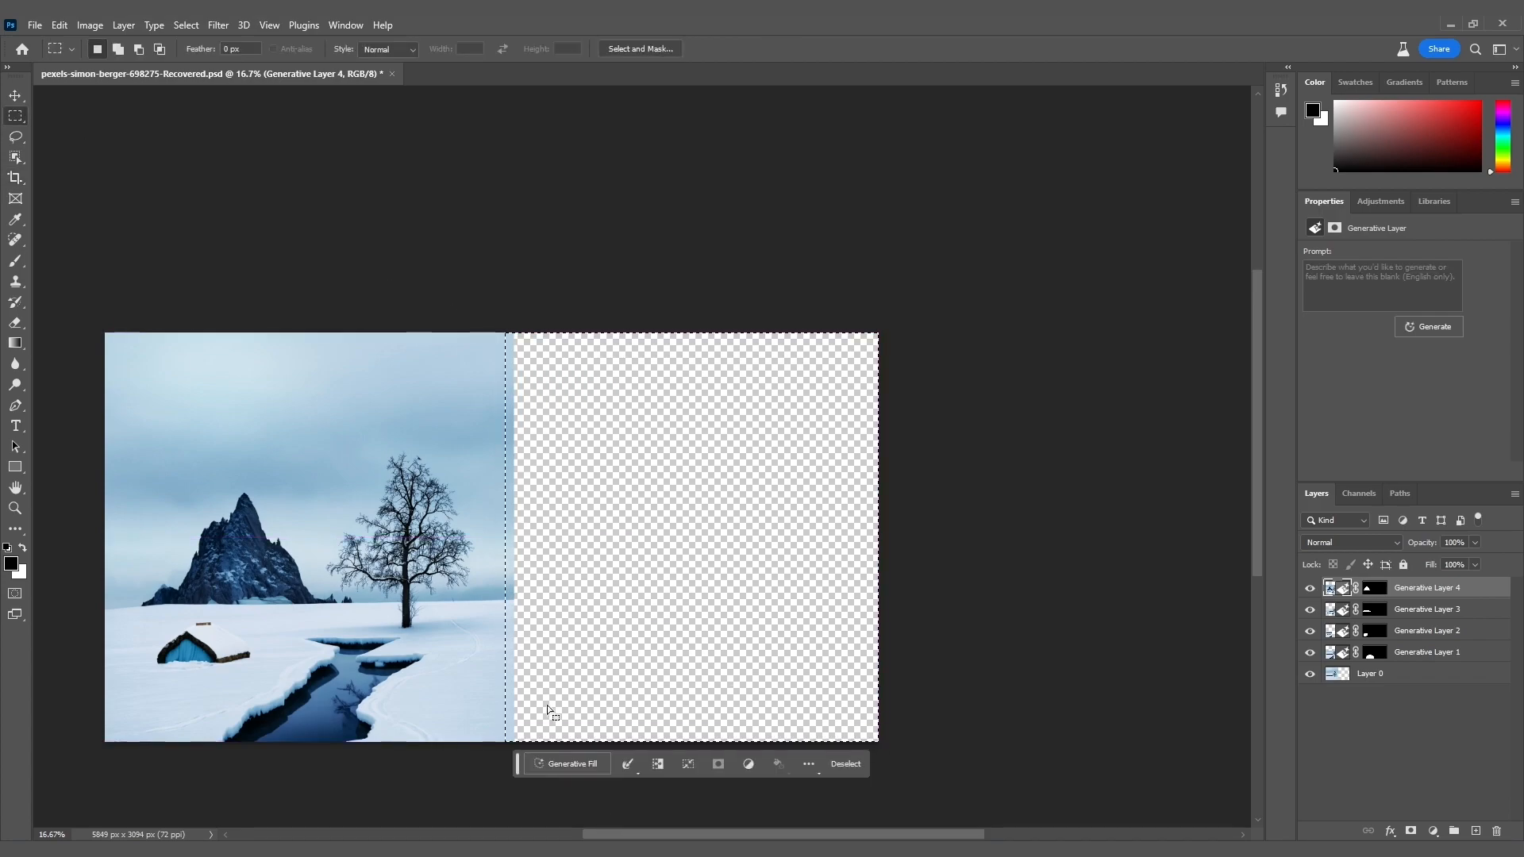
left_click(572, 764)
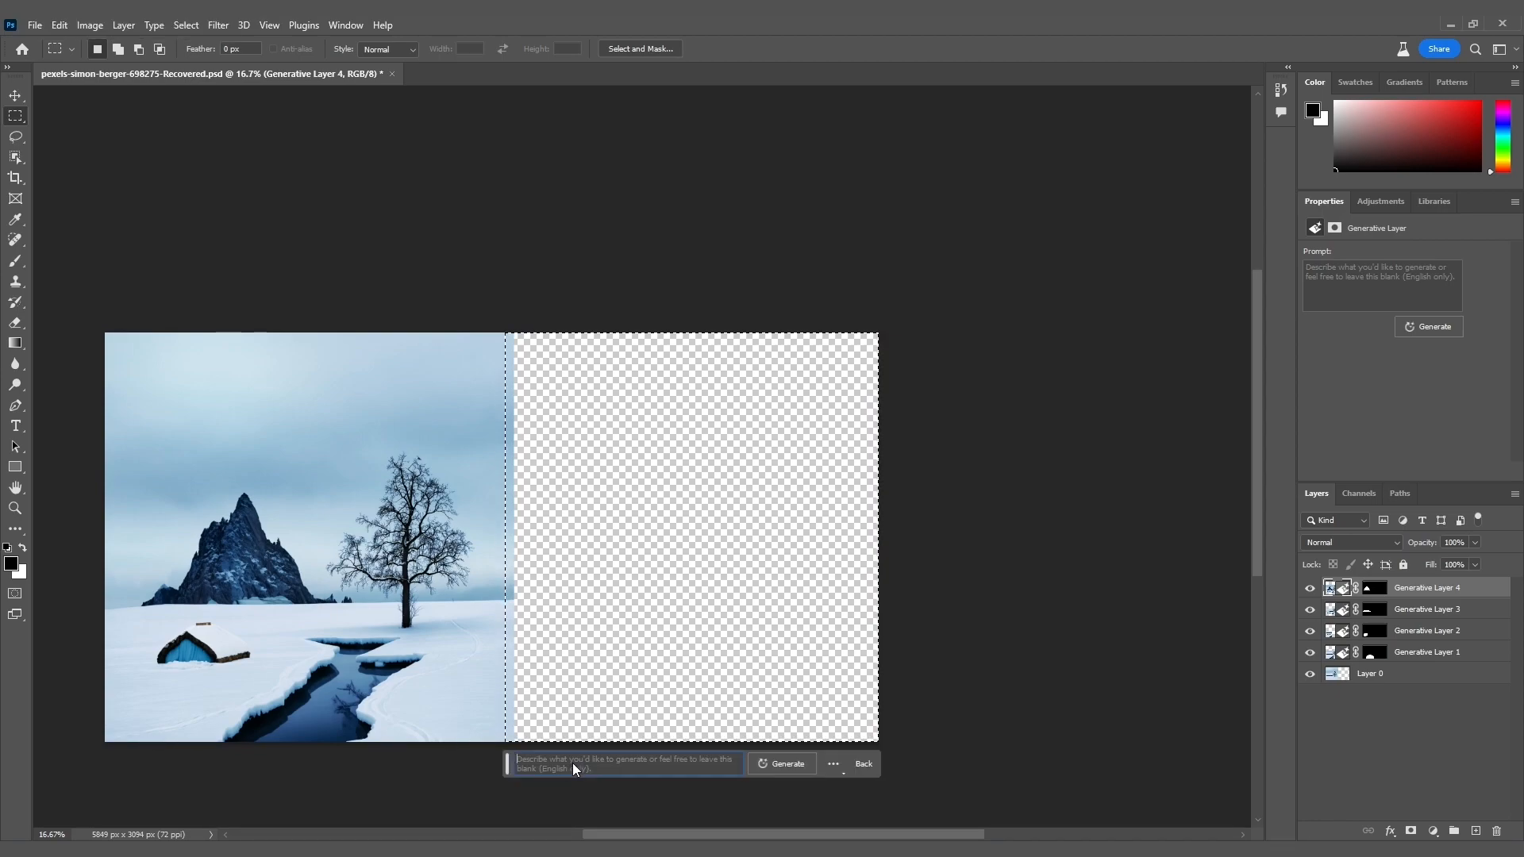
left_click(771, 762)
left_click(1307, 280)
type("group of penguins walking towards the lake")
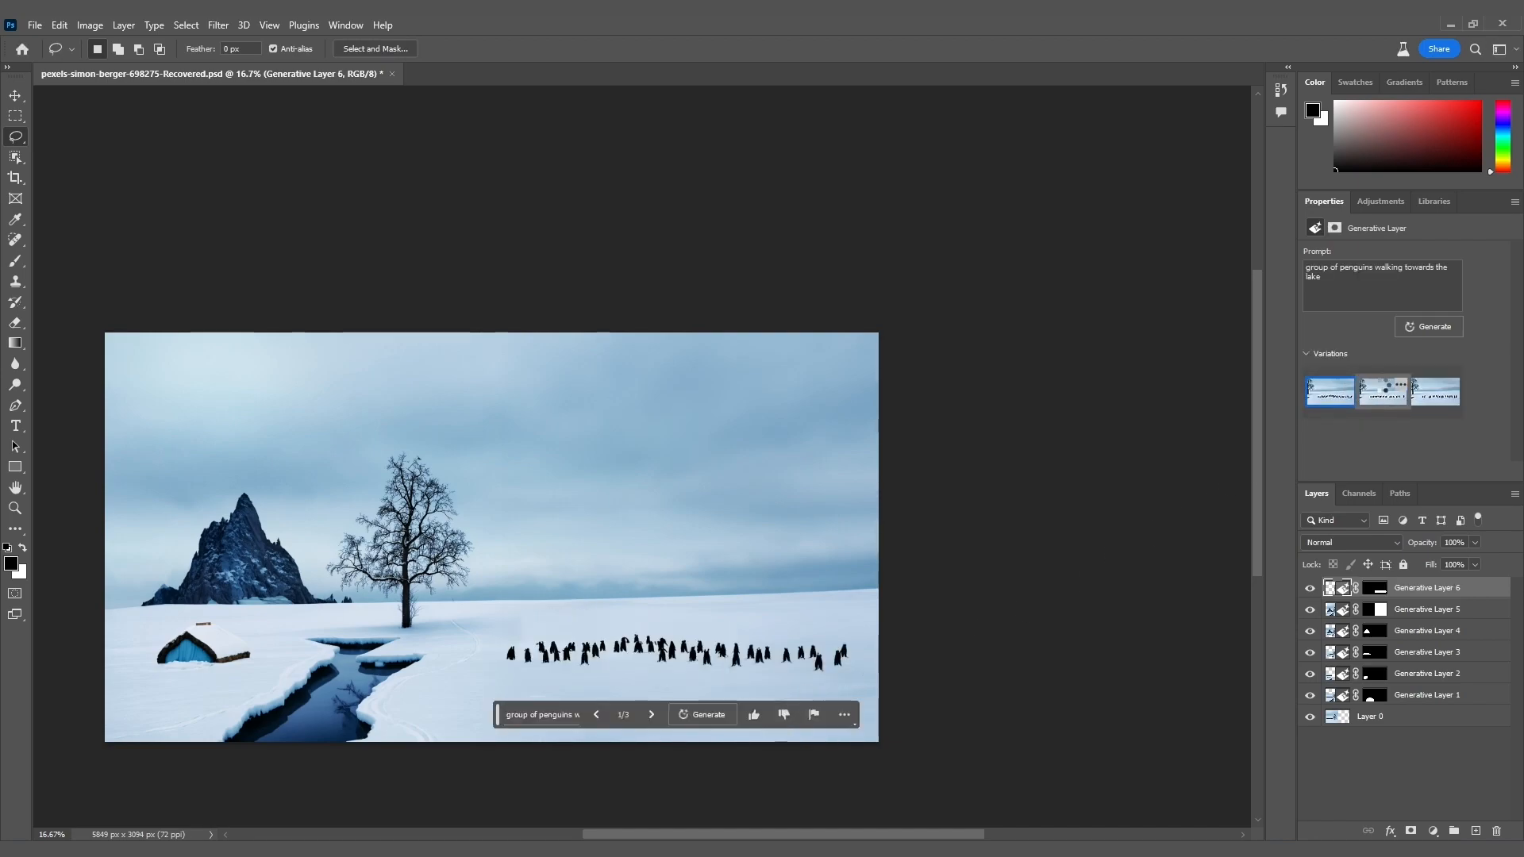
- Preview the second and third penguin variations, landing on the spaced-out upright row
left_click(1385, 389)
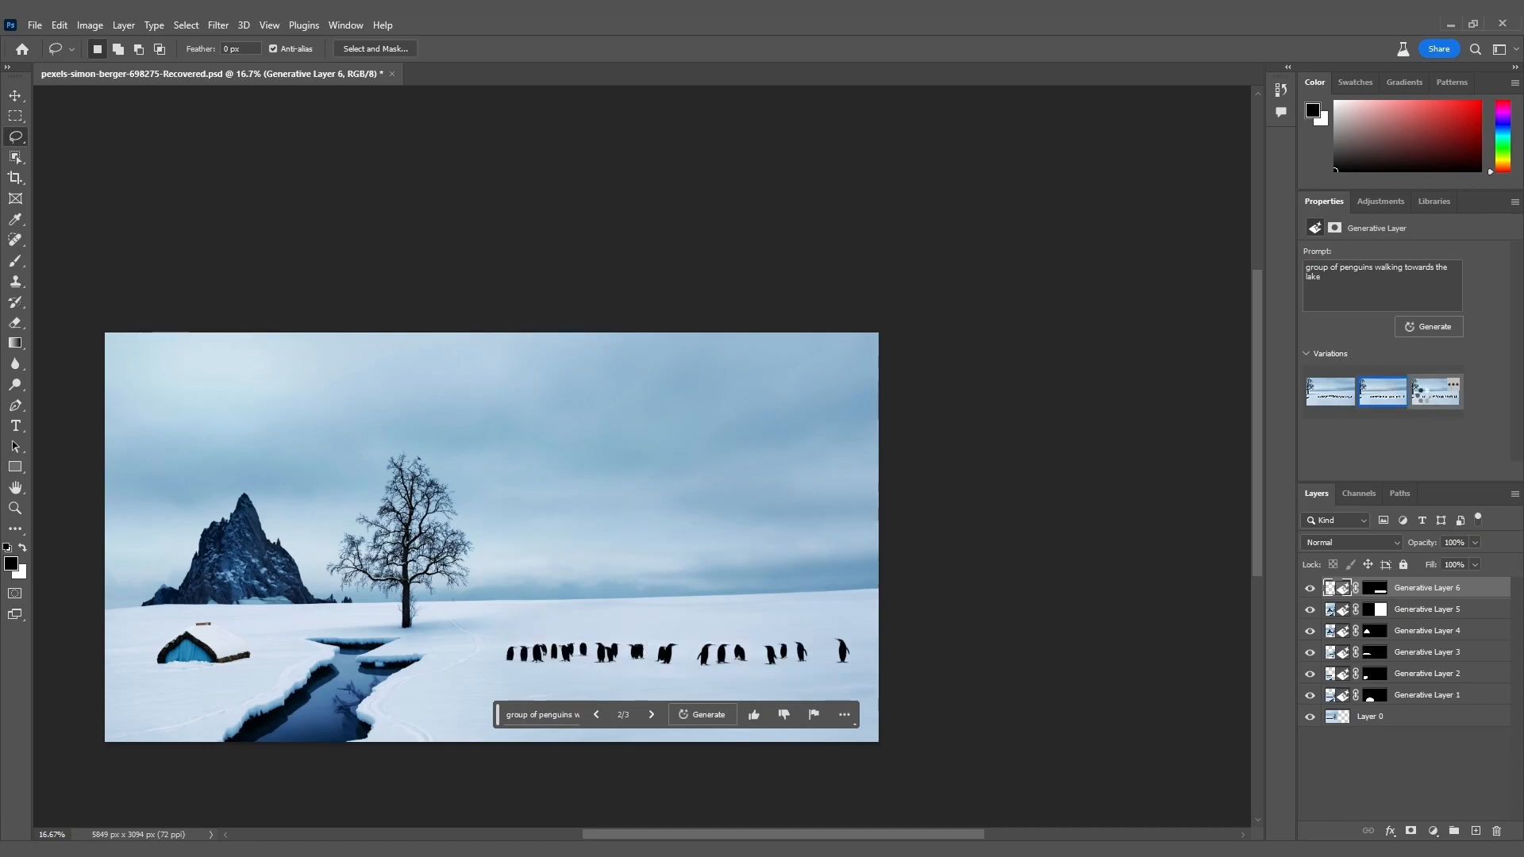
left_click(1434, 391)
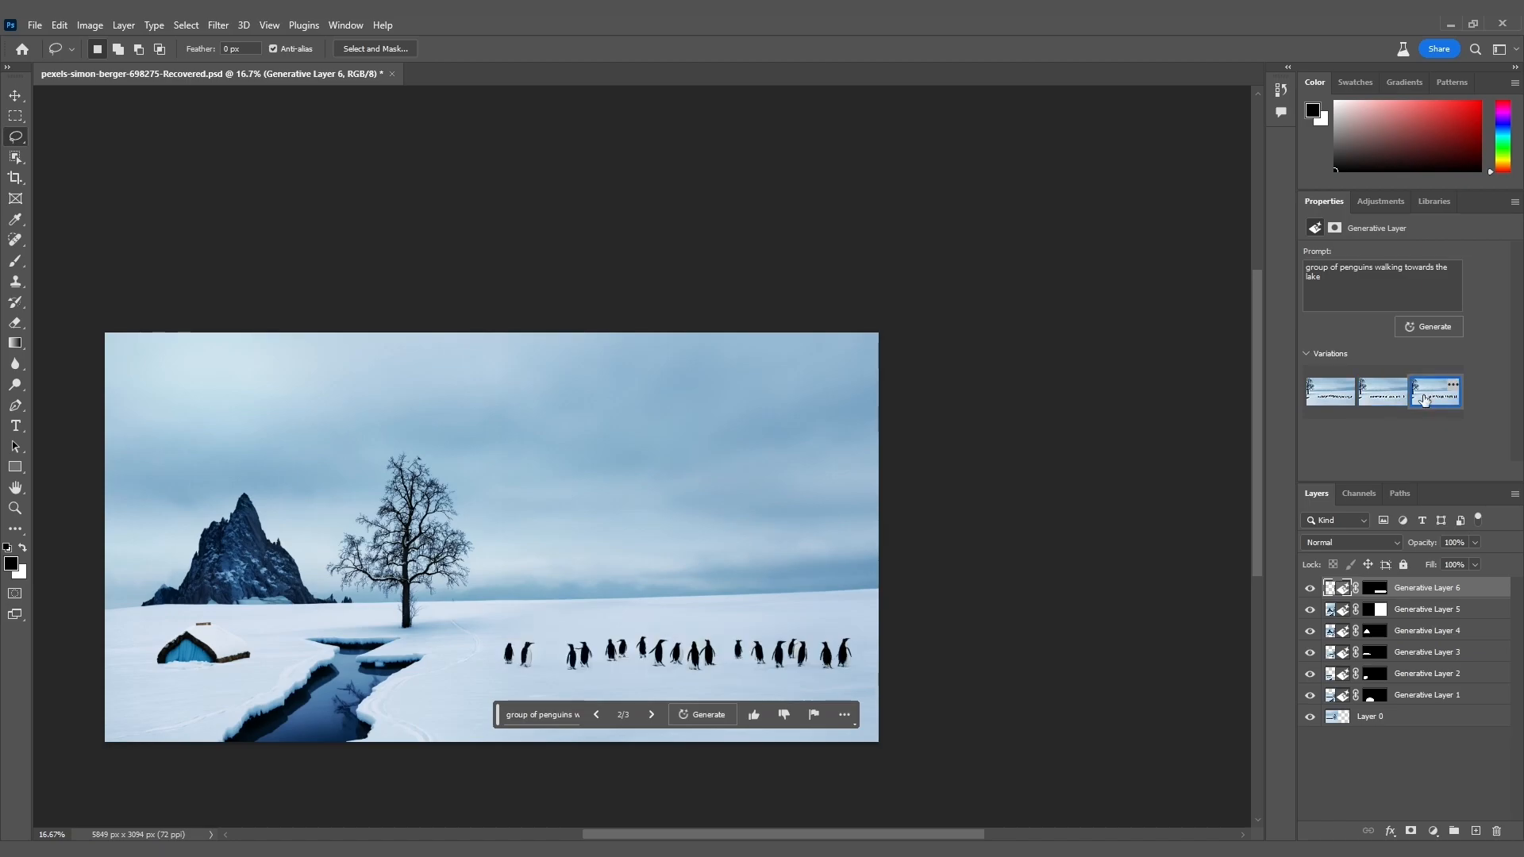